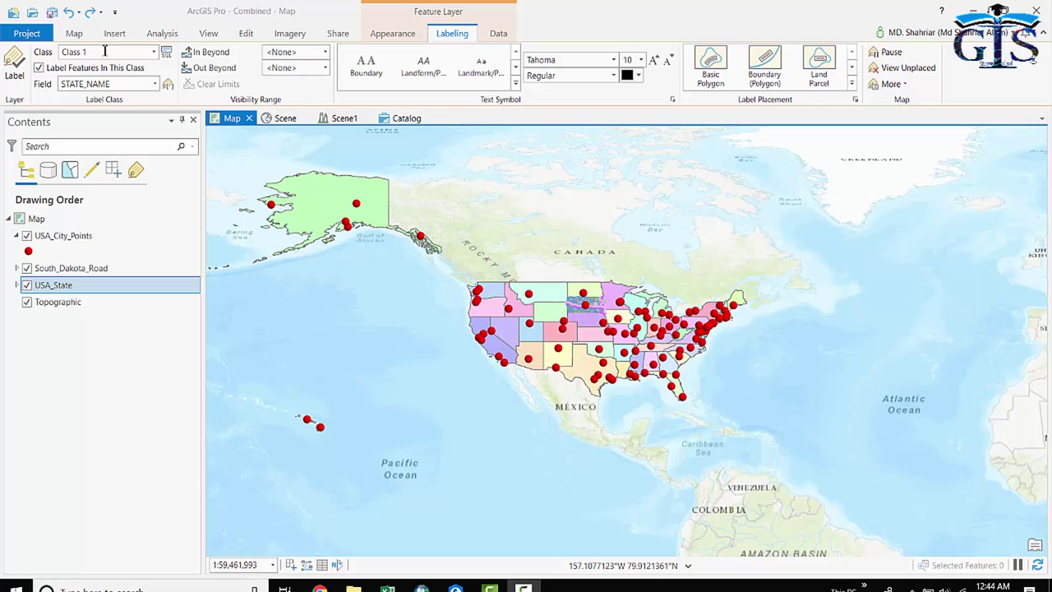
# Switch to ArcMap and turn on Label Features for the USA_State layer.
pyautogui.click(74, 32)
pyautogui.hotkey('alt', 'Tab')
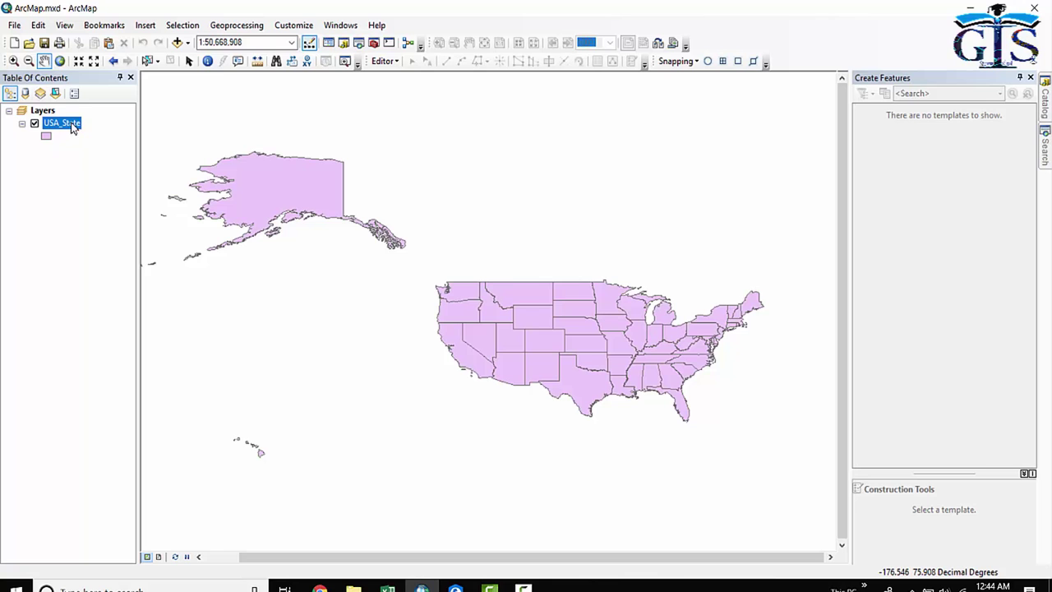
pyautogui.rightClick(71, 124)
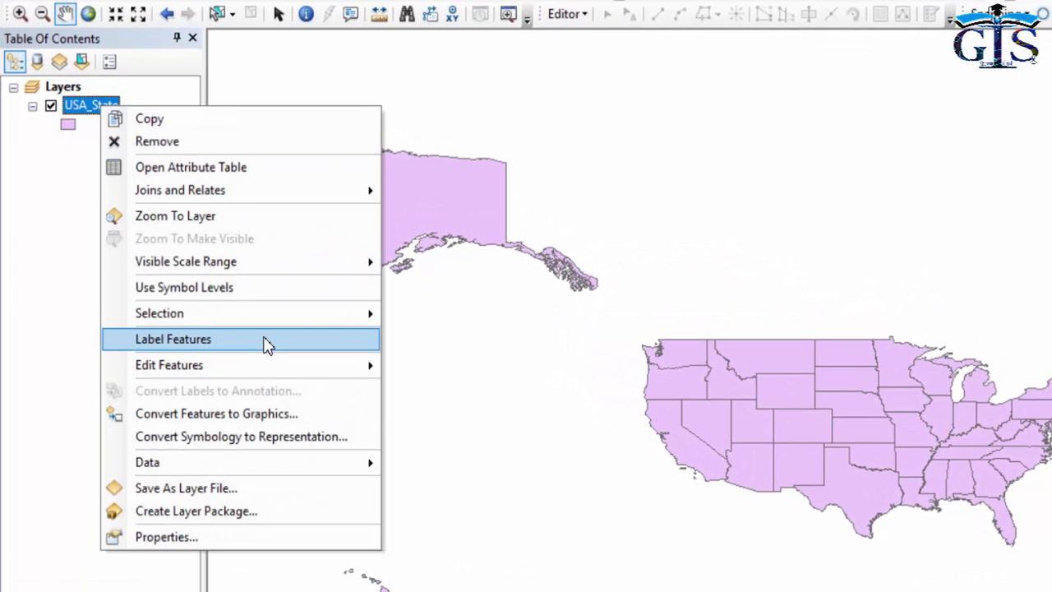
pyautogui.click(269, 347)
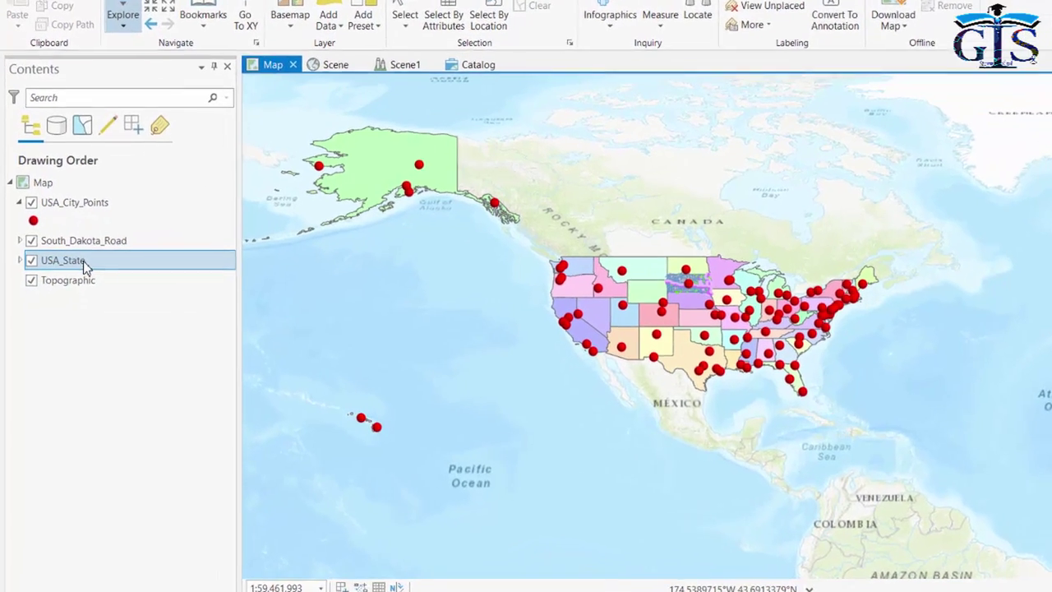
# Label the USA_State layer in ArcGIS Pro so state names appear.
pyautogui.rightClick(76, 284)
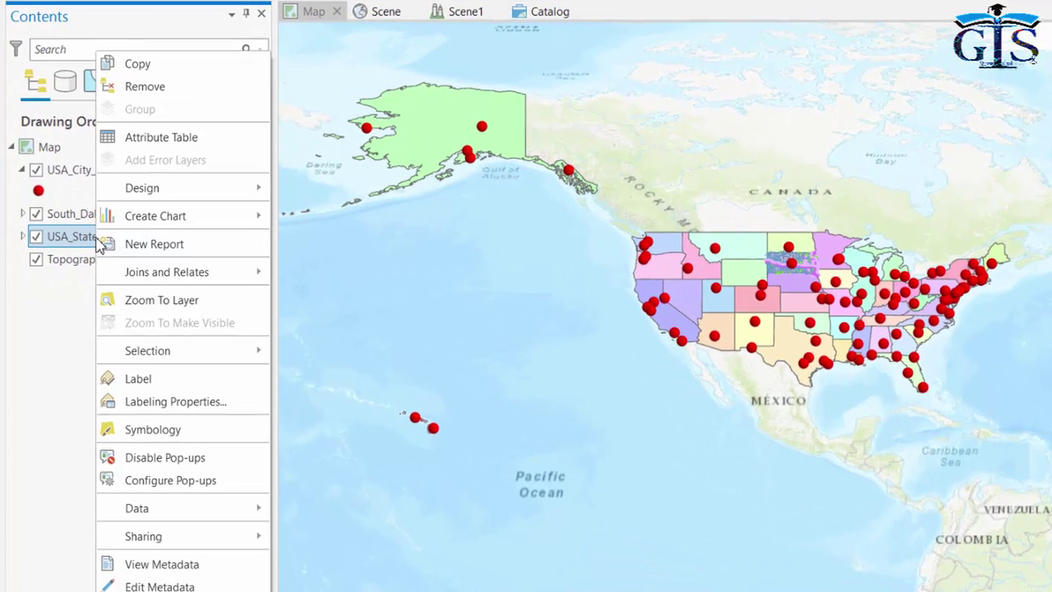
pyautogui.click(171, 384)
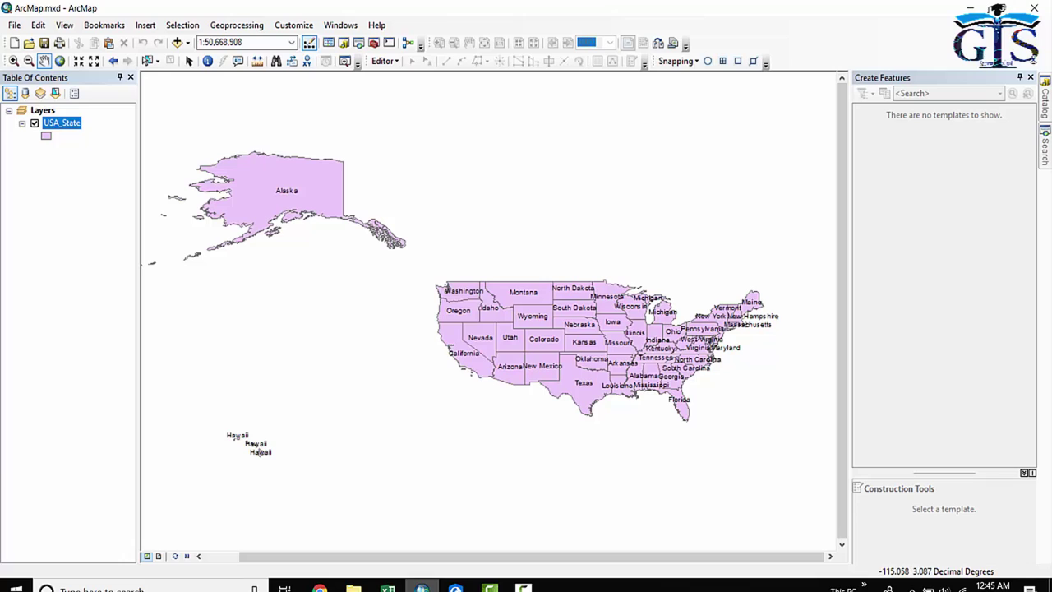
# Inspect ArcMap's USA_State label settings (STATE_NAME, Arial 8), then return to ArcGIS Pro.
pyautogui.doubleClick(63, 123)
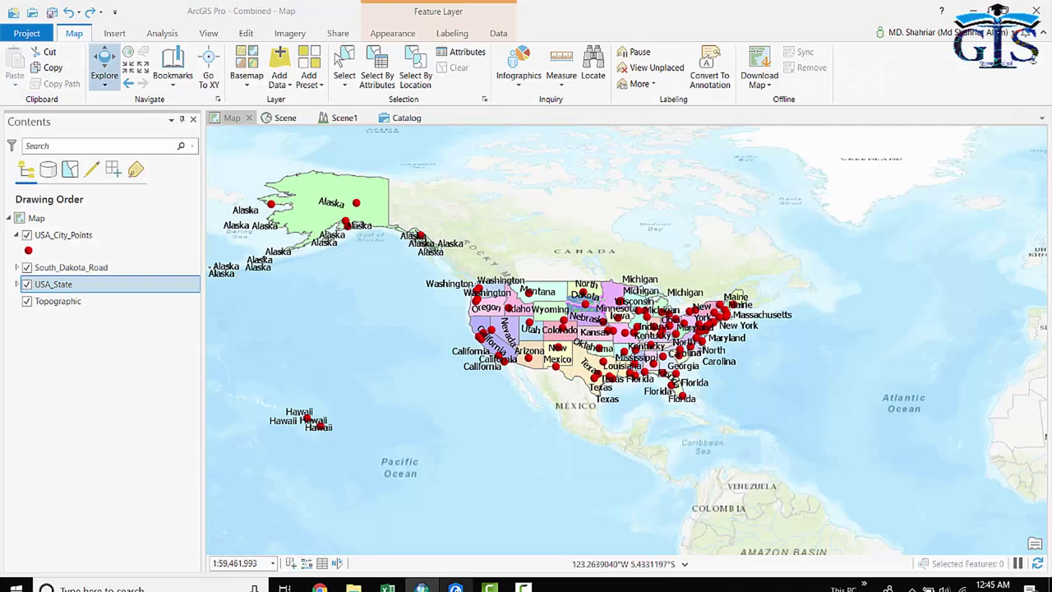
pyautogui.click(433, 427)
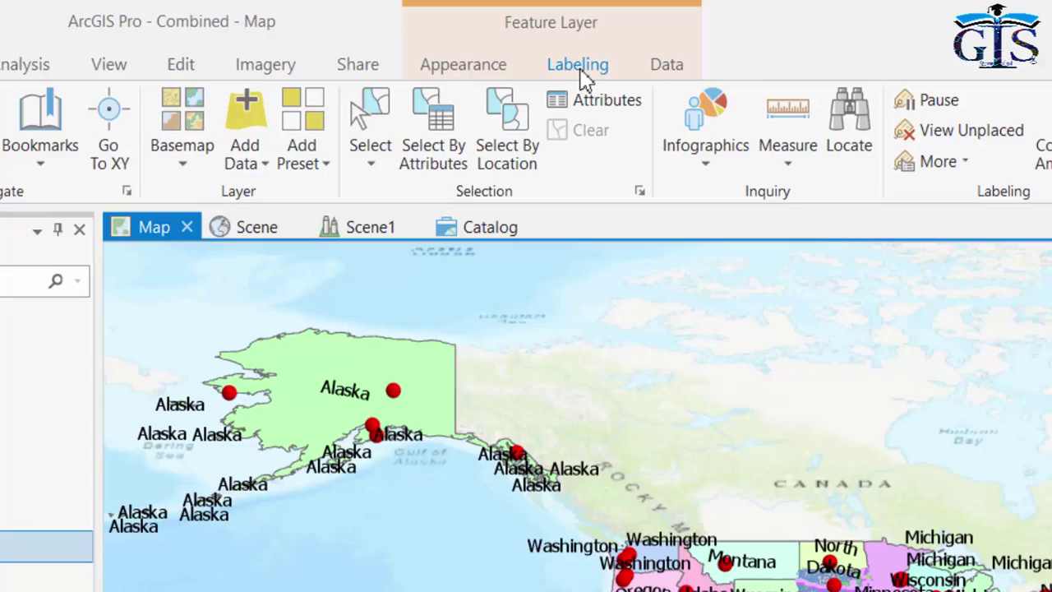
# Show the Feature Layer Labeling ribbon tools for USA_State in ArcGIS Pro.
pyautogui.click(579, 66)
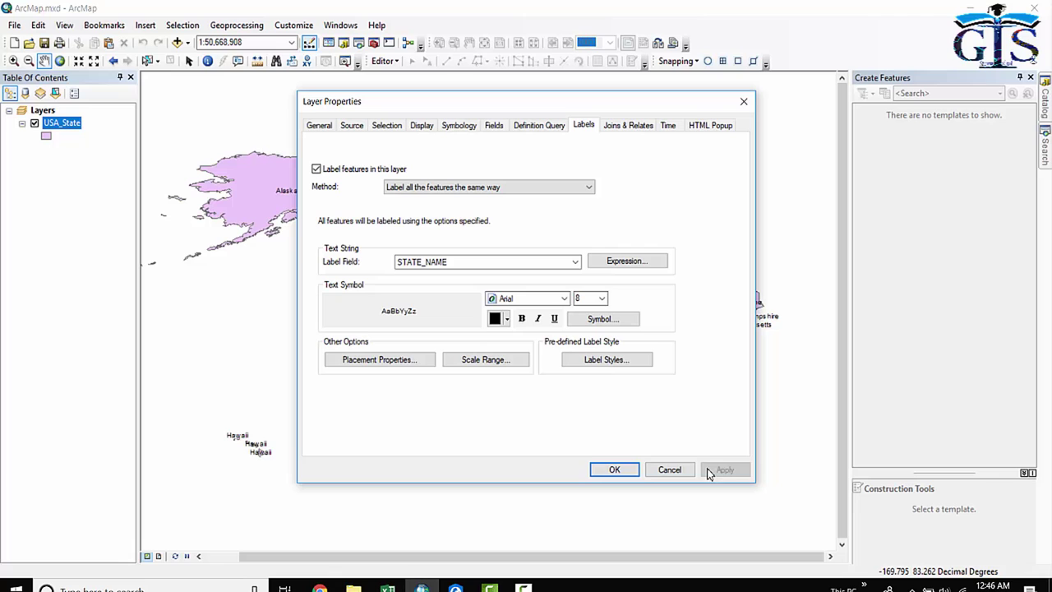
# Leave ArcMap's USA_State label properties and return to ArcGIS Pro's Combined map.
pyautogui.click(455, 587)
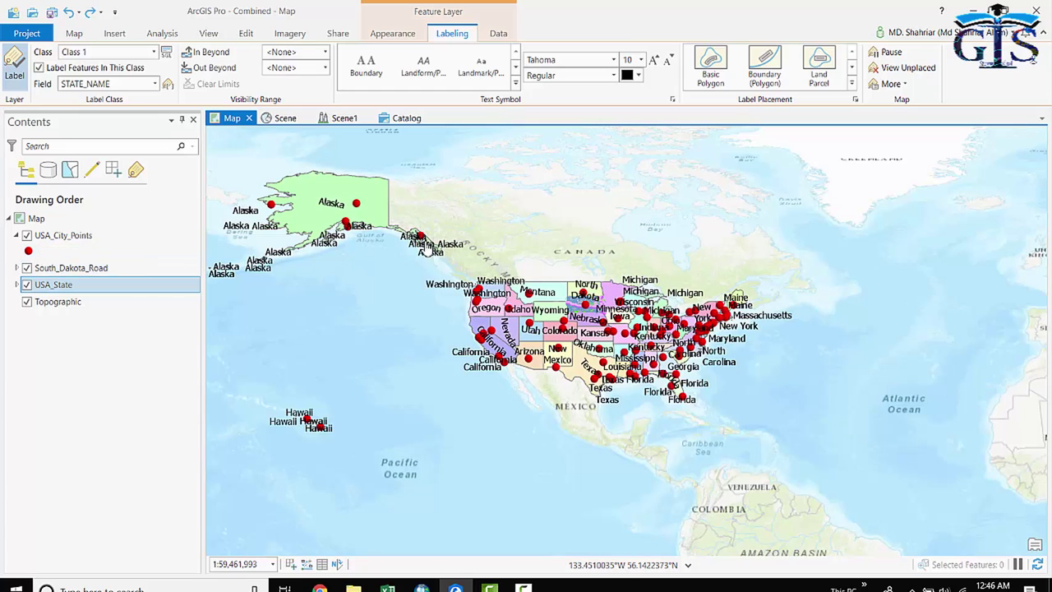
# Open USA_State's Labeling Properties to see the $feature.STATE_NAME Arcade expression.
pyautogui.rightClick(64, 293)
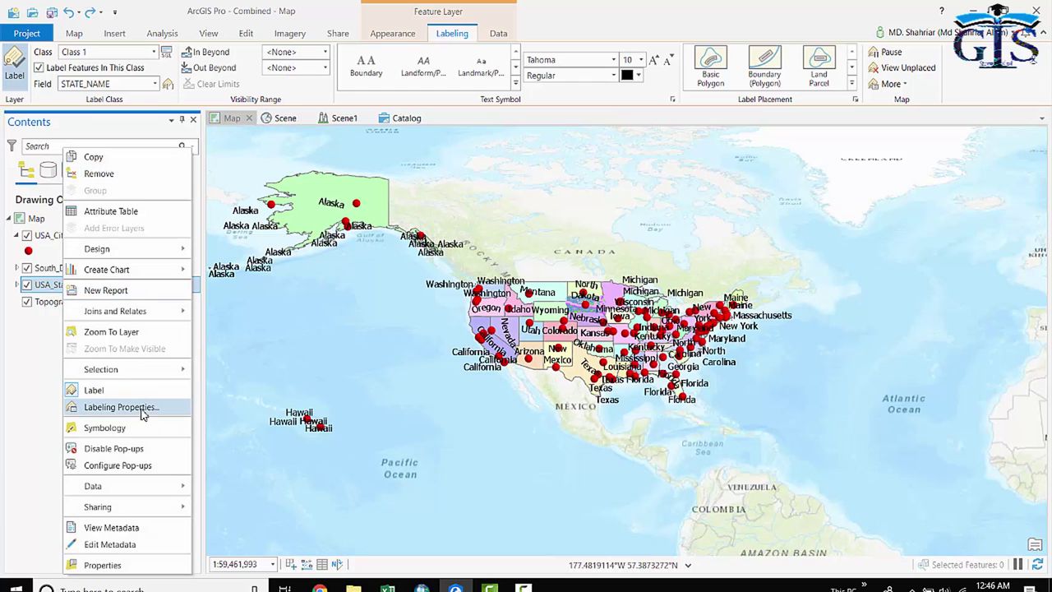
pyautogui.click(121, 406)
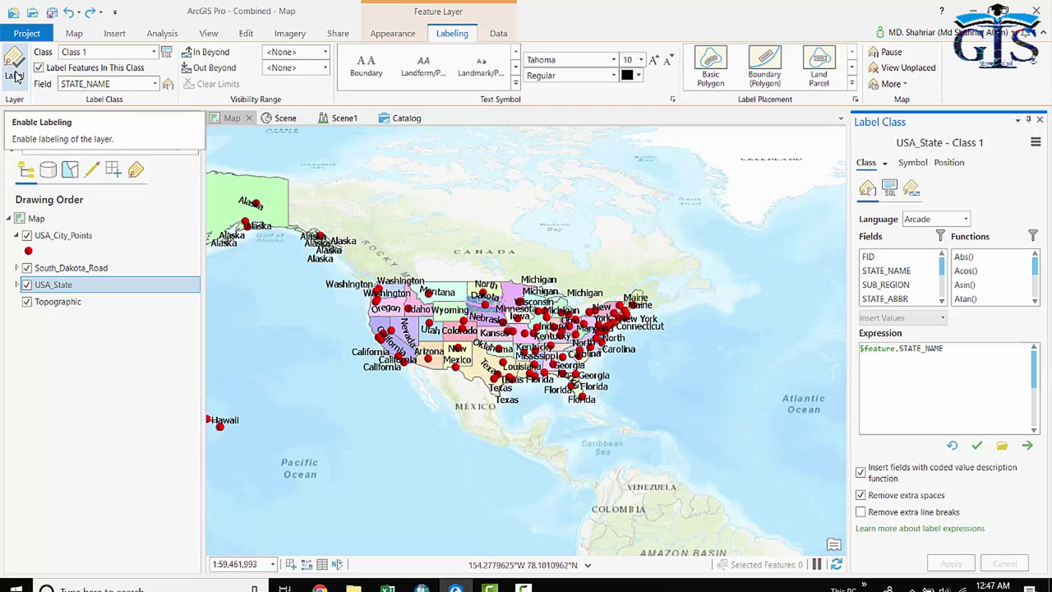
pyautogui.click(14, 76)
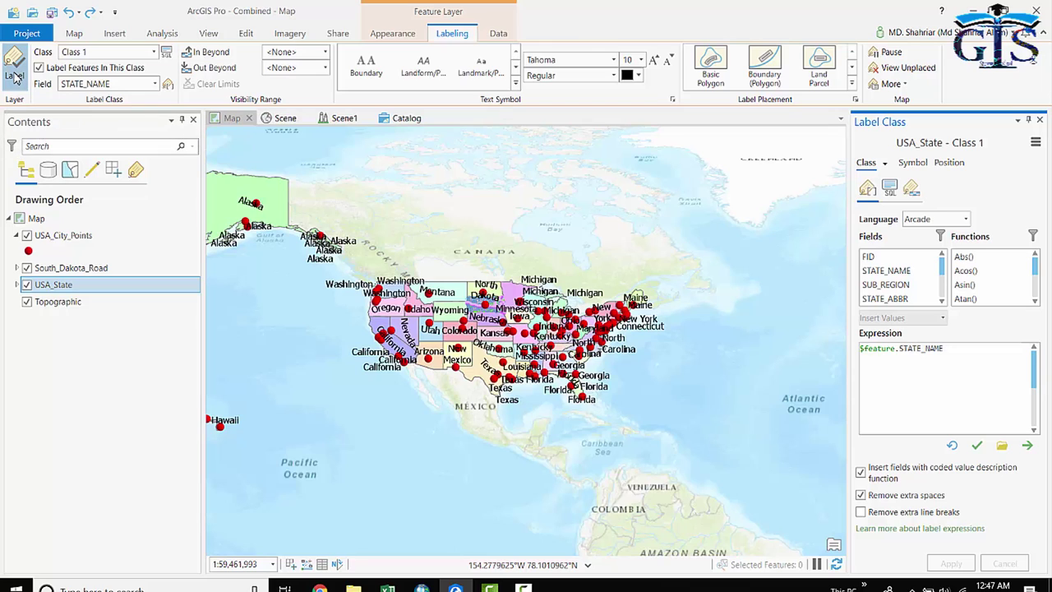
pyautogui.click(15, 75)
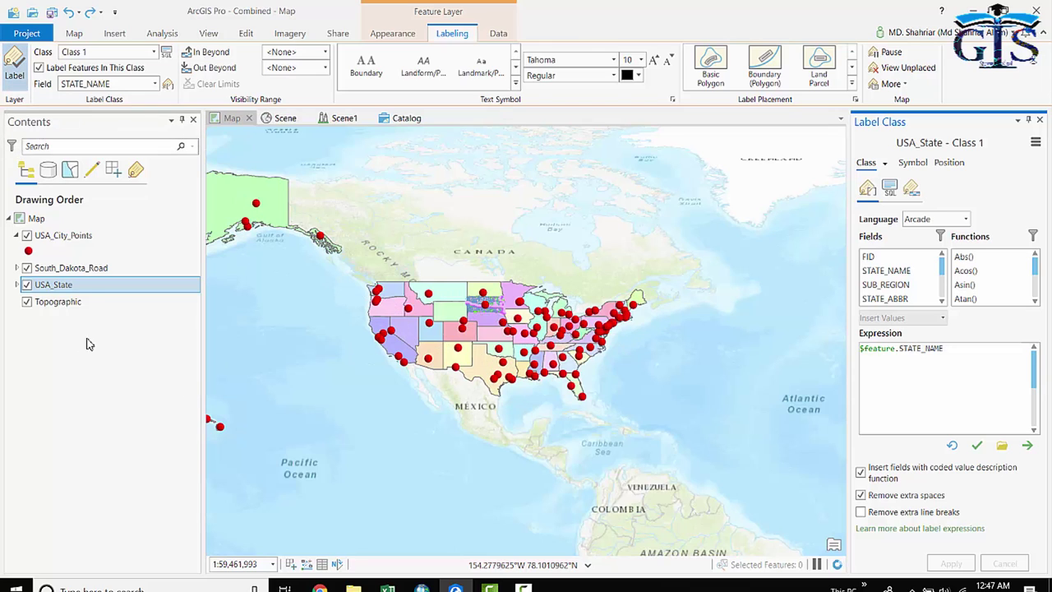
pyautogui.rightClick(55, 292)
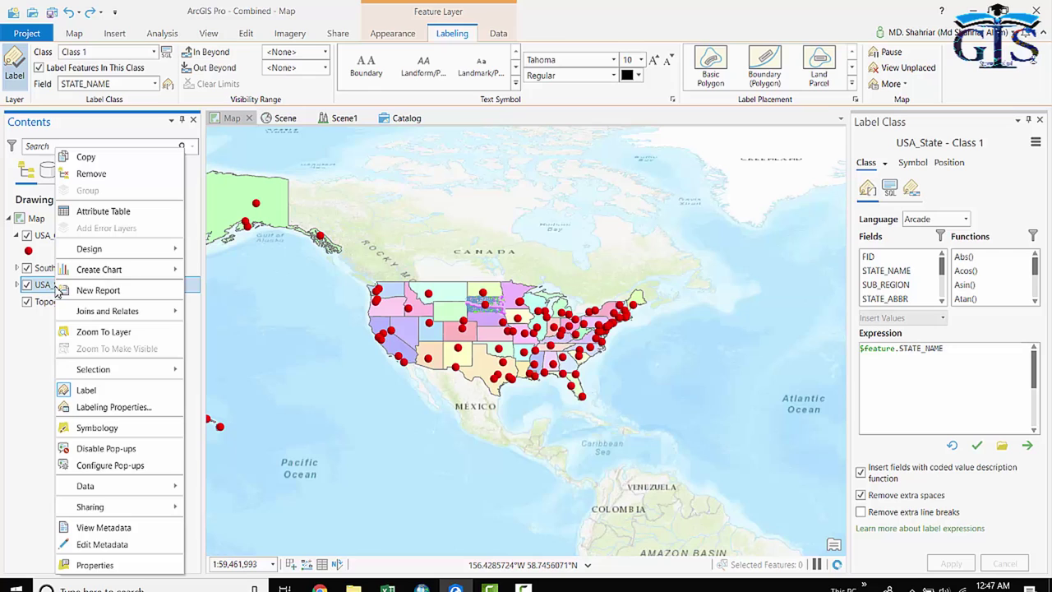
pyautogui.click(106, 406)
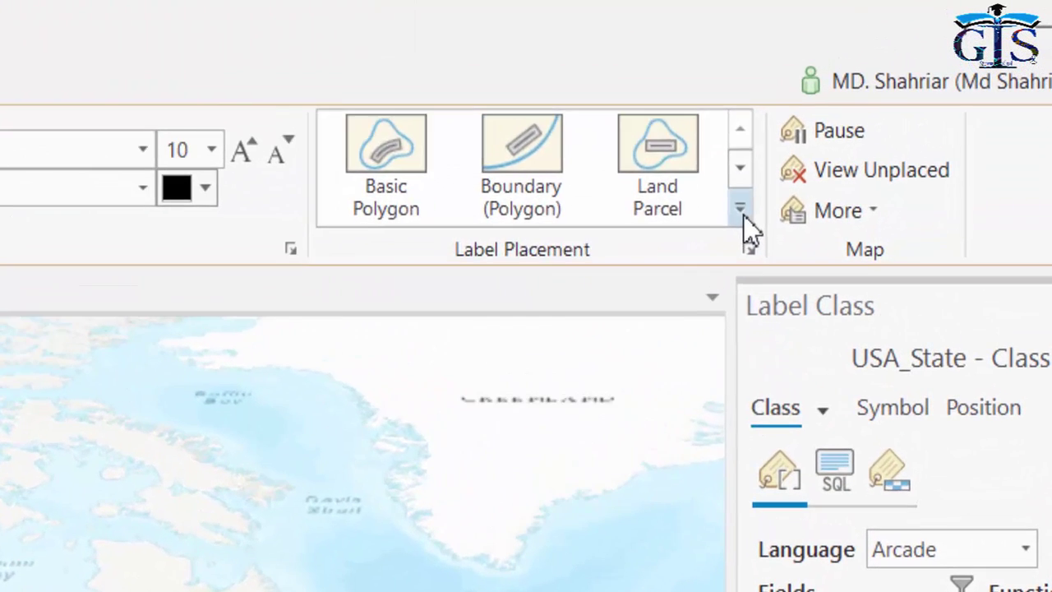
# Browse polygon placement styles, then review point placement styles for USA_City_Points labels.
pyautogui.click(852, 83)
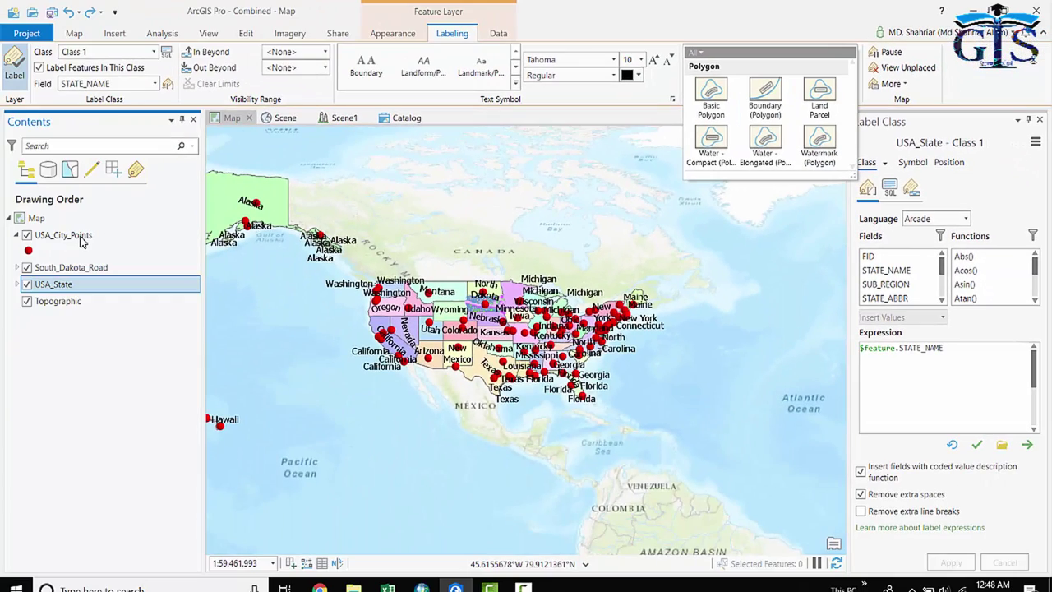
pyautogui.click(81, 239)
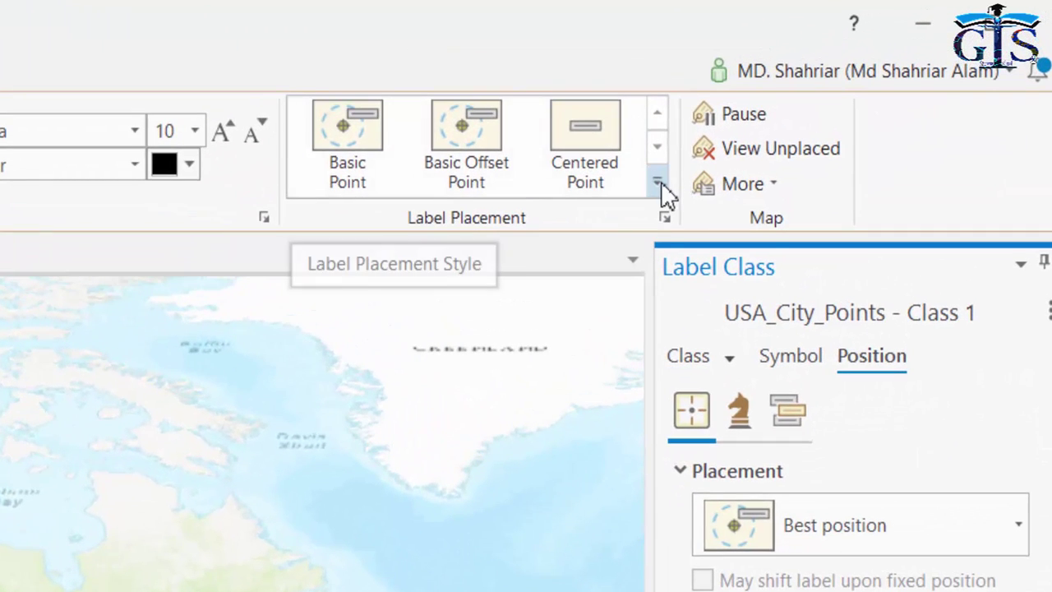
pyautogui.click(742, 141)
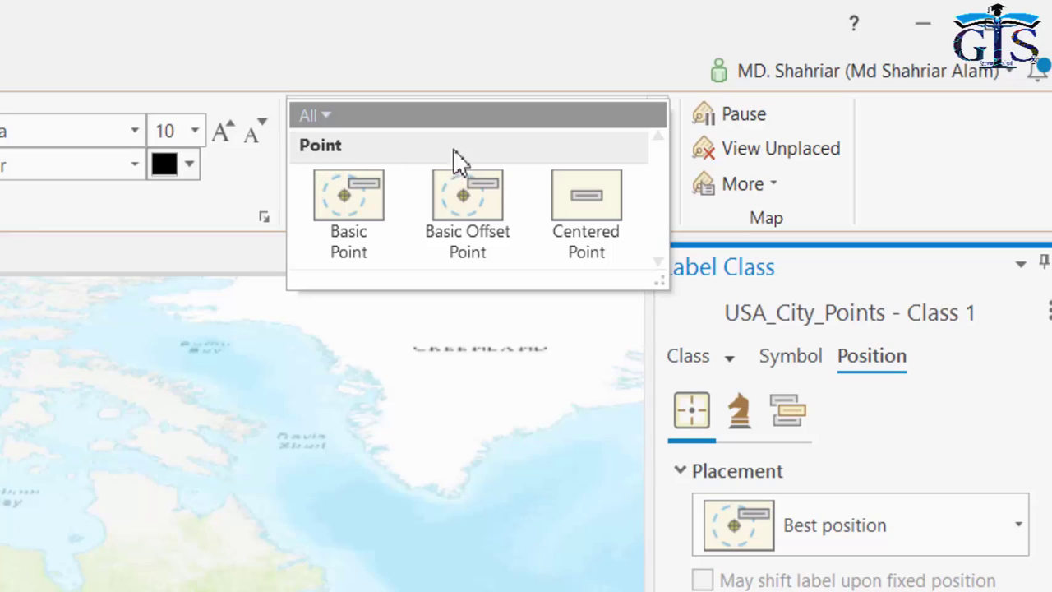
pyautogui.click(215, 260)
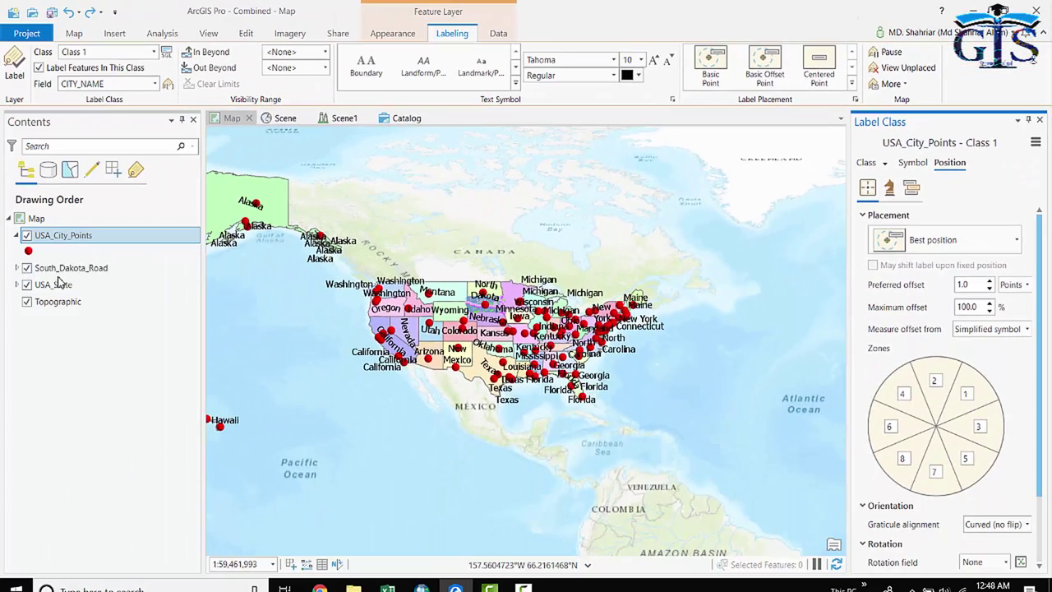
# Target South_Dakota_Road labels and browse the line label placement styles.
pyautogui.click(79, 271)
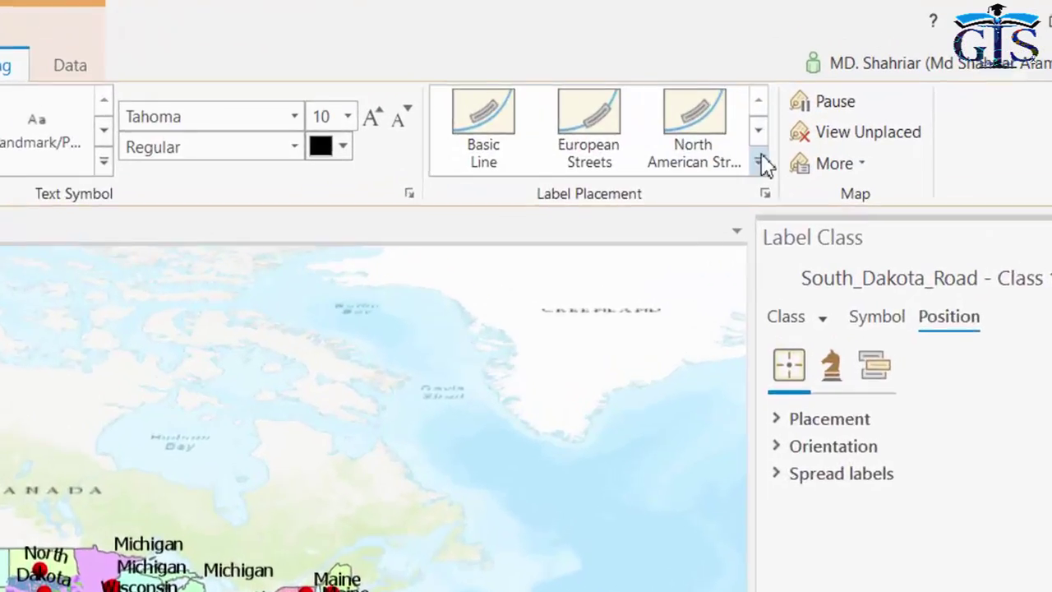
pyautogui.click(851, 83)
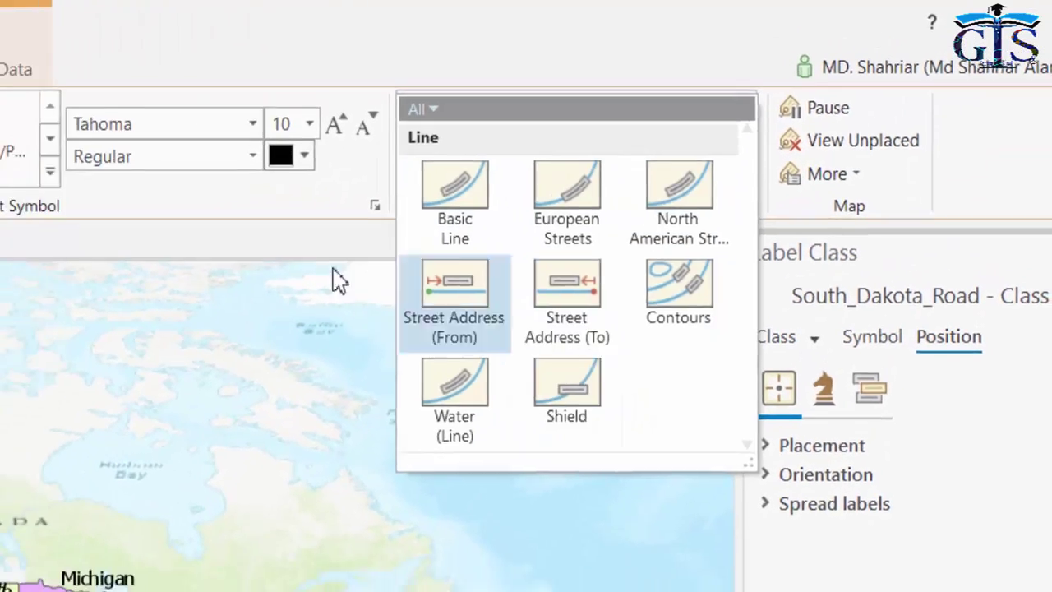
pyautogui.click(306, 274)
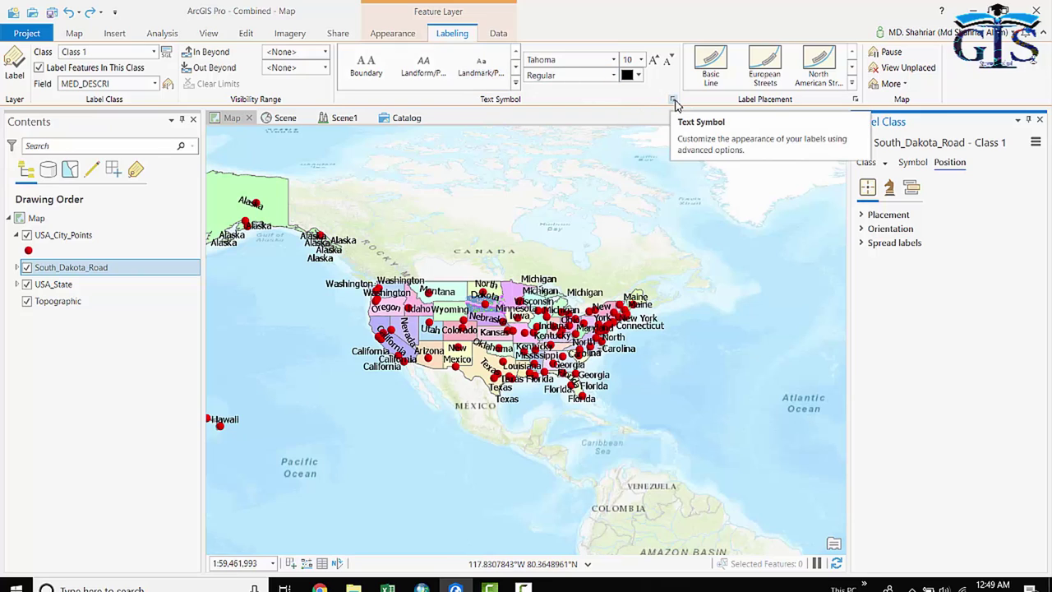
# Review the road labels' text symbol and halo options, then show their position settings.
pyautogui.click(673, 100)
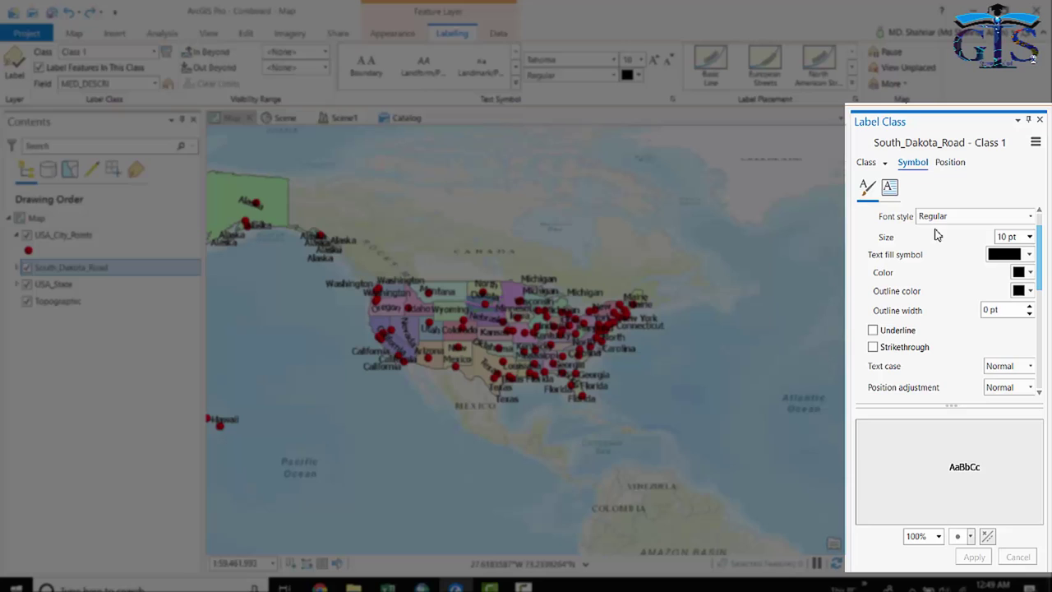
pyautogui.scroll(-2, 955, 298)
pyautogui.scroll(3, 954, 284)
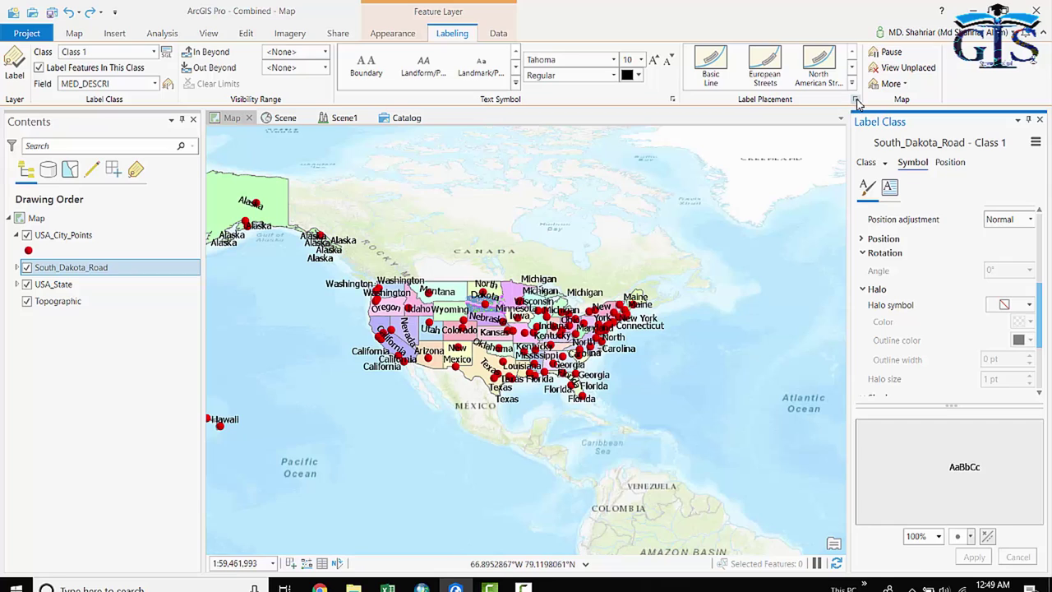
pyautogui.click(857, 100)
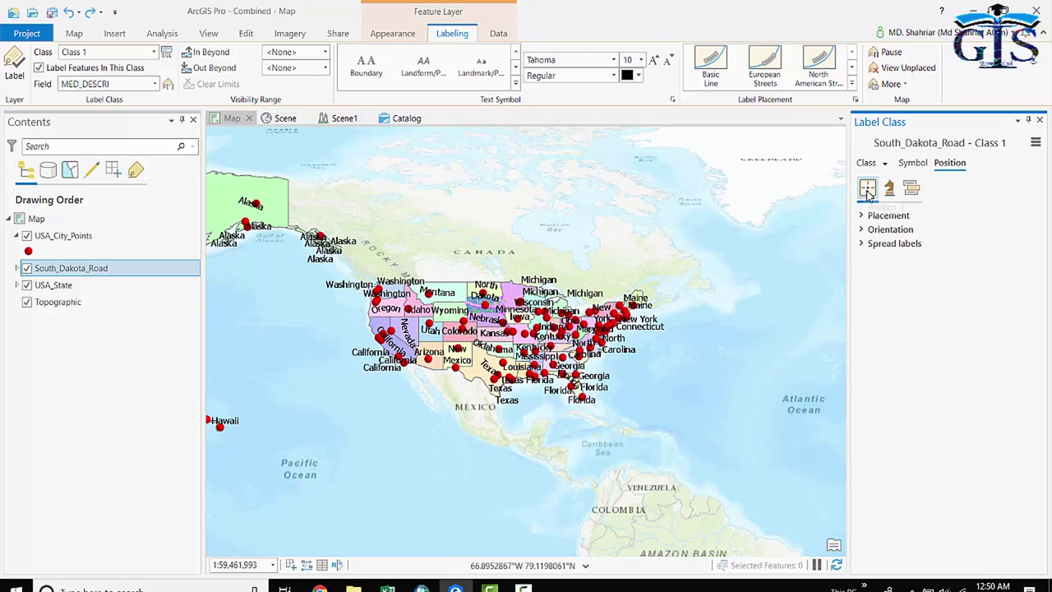
# Show the road labels' Placement, Fitting Strategy and Conflict Resolution options.
pyautogui.click(863, 217)
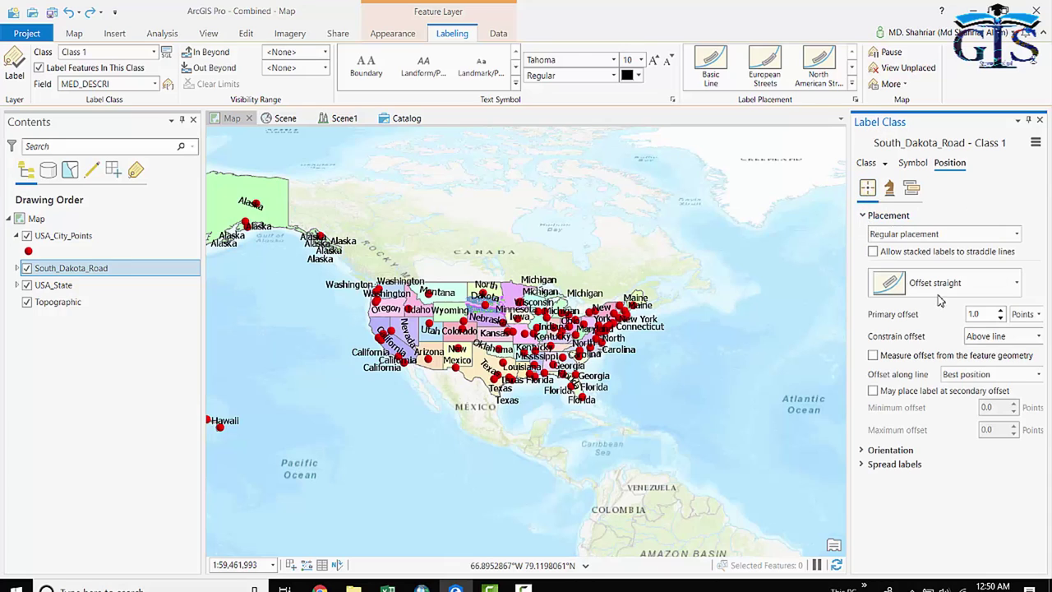
pyautogui.click(891, 190)
pyautogui.click(907, 190)
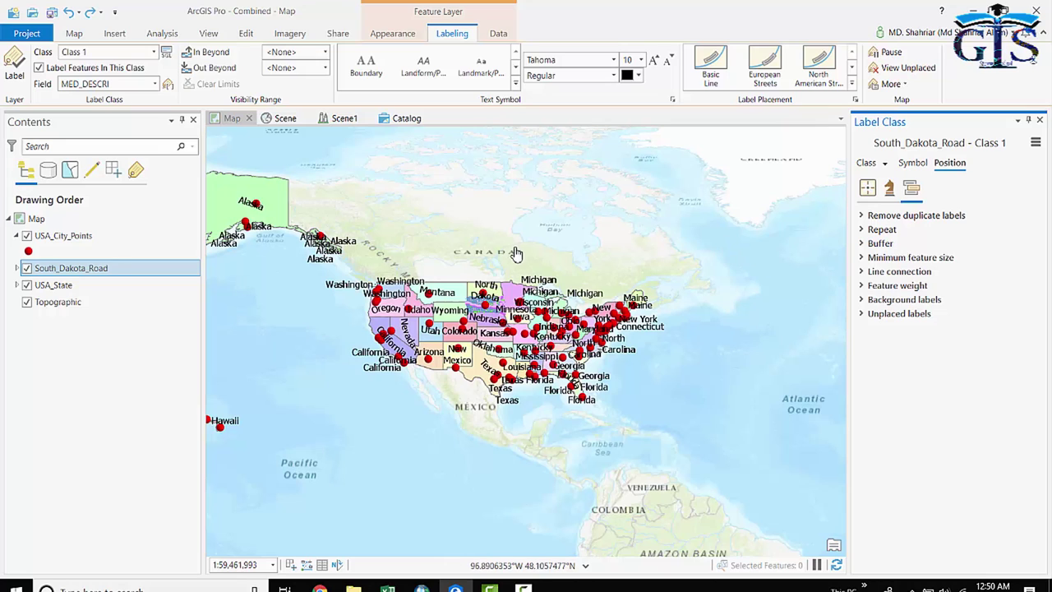
pyautogui.moveTo(516, 255); pyautogui.dragTo(573, 260)
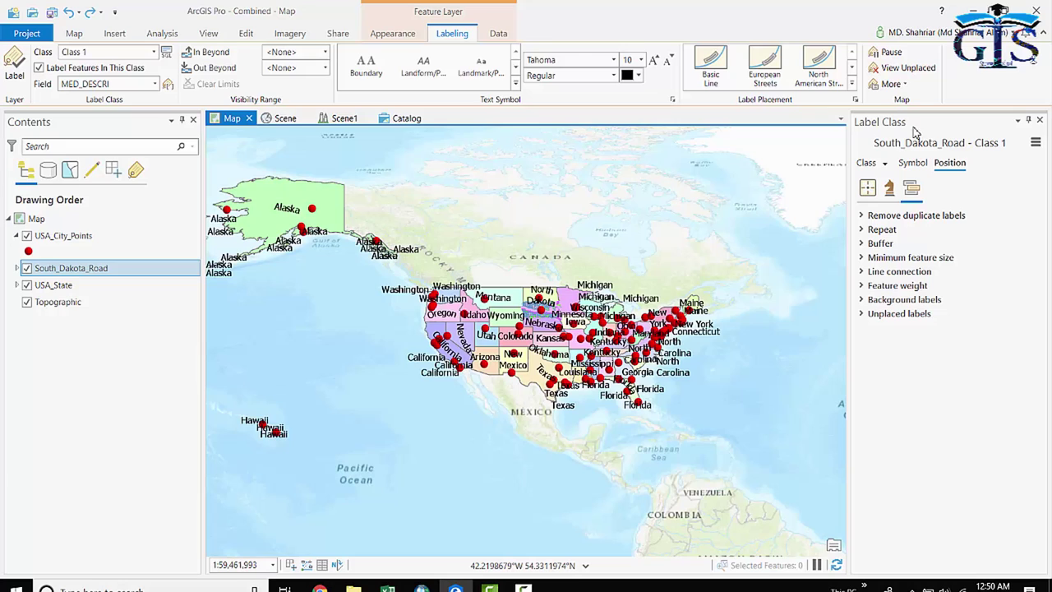
# Review the road label expression and symbol, then show placement: Regular, Offset straight, 1.0-point offset above line.
pyautogui.click(866, 162)
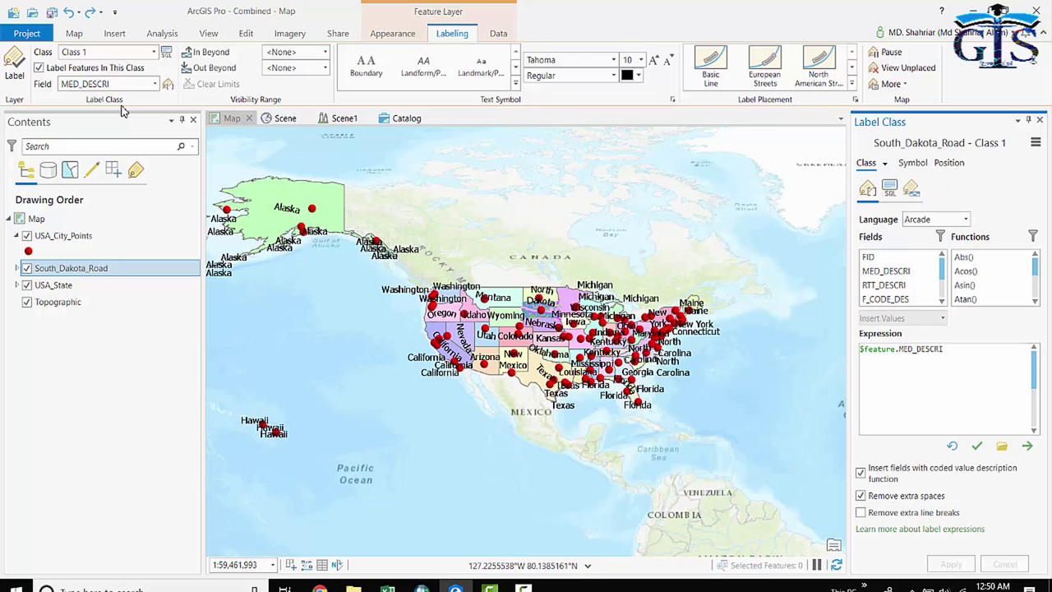
pyautogui.click(912, 163)
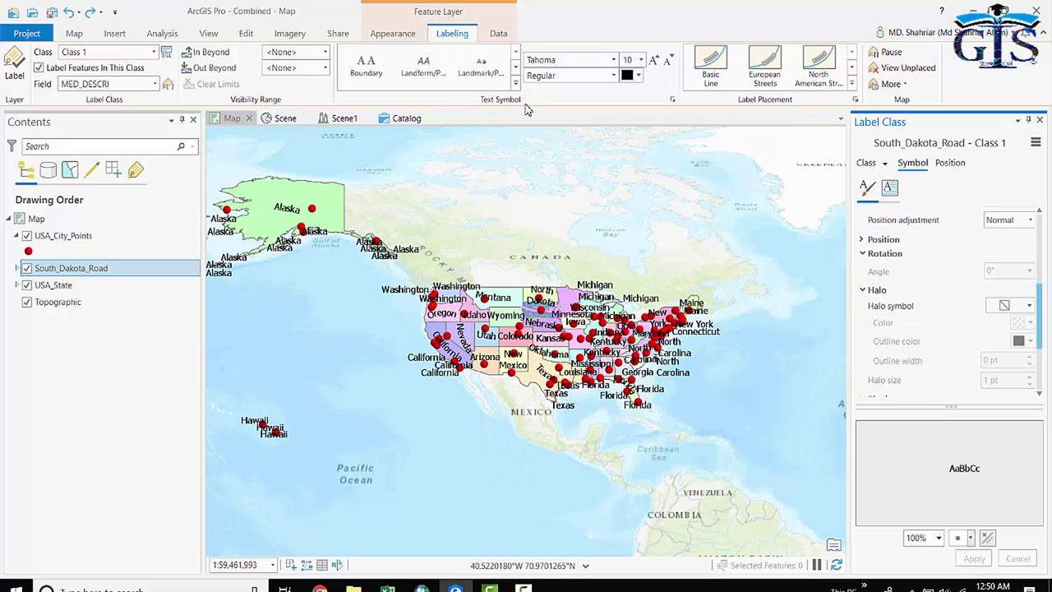
pyautogui.click(953, 164)
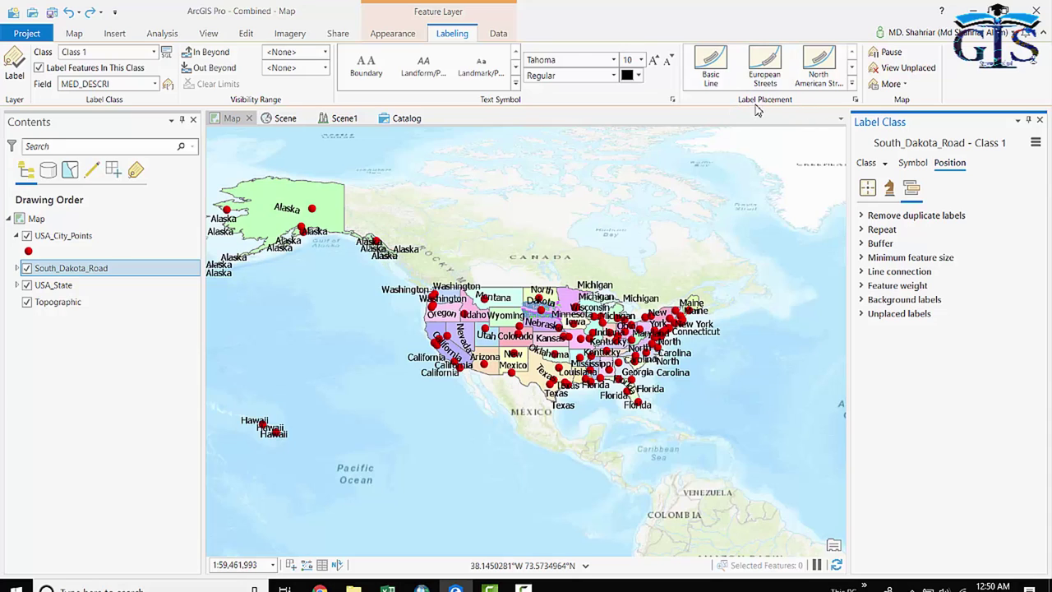
pyautogui.click(867, 188)
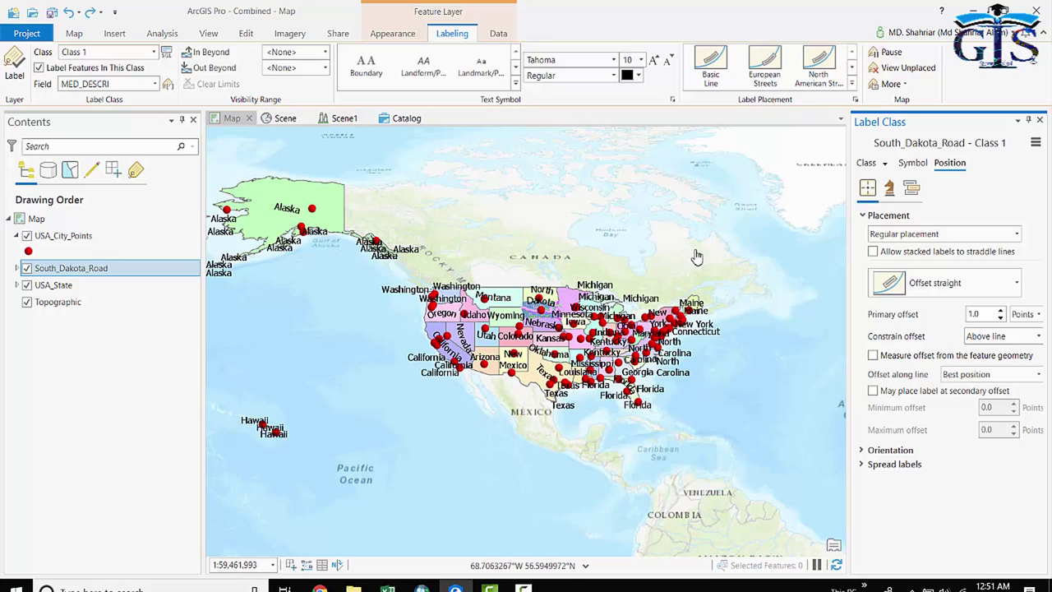
pyautogui.moveTo(481, 236); pyautogui.dragTo(514, 236)
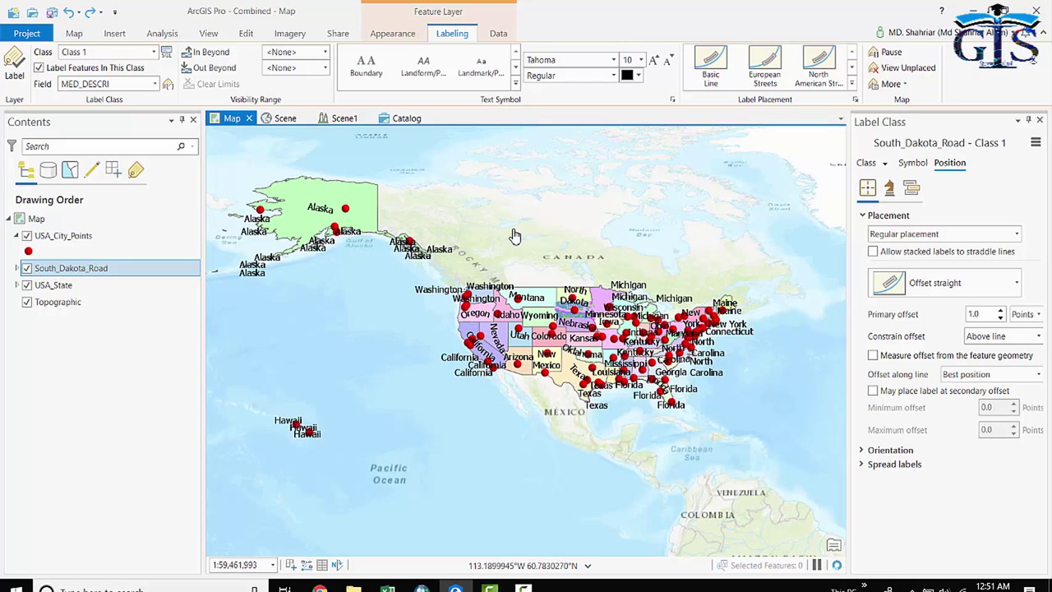